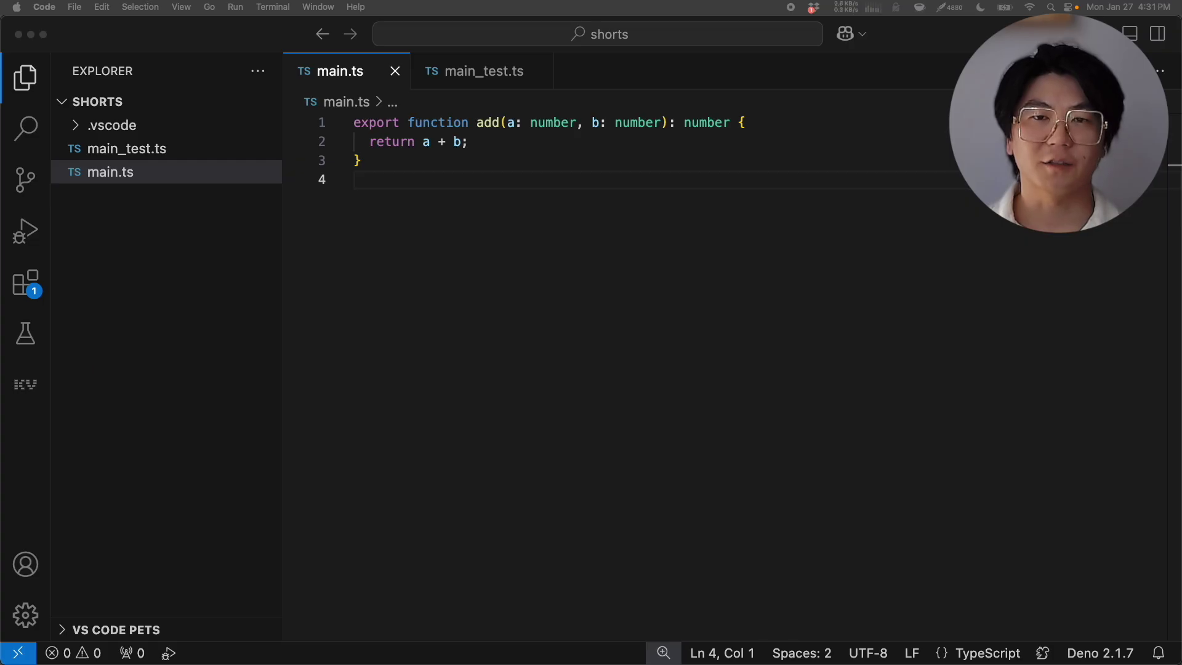
- Switch to main_test.ts, which asserts add(2, 3) equals 5
click(659, 188)
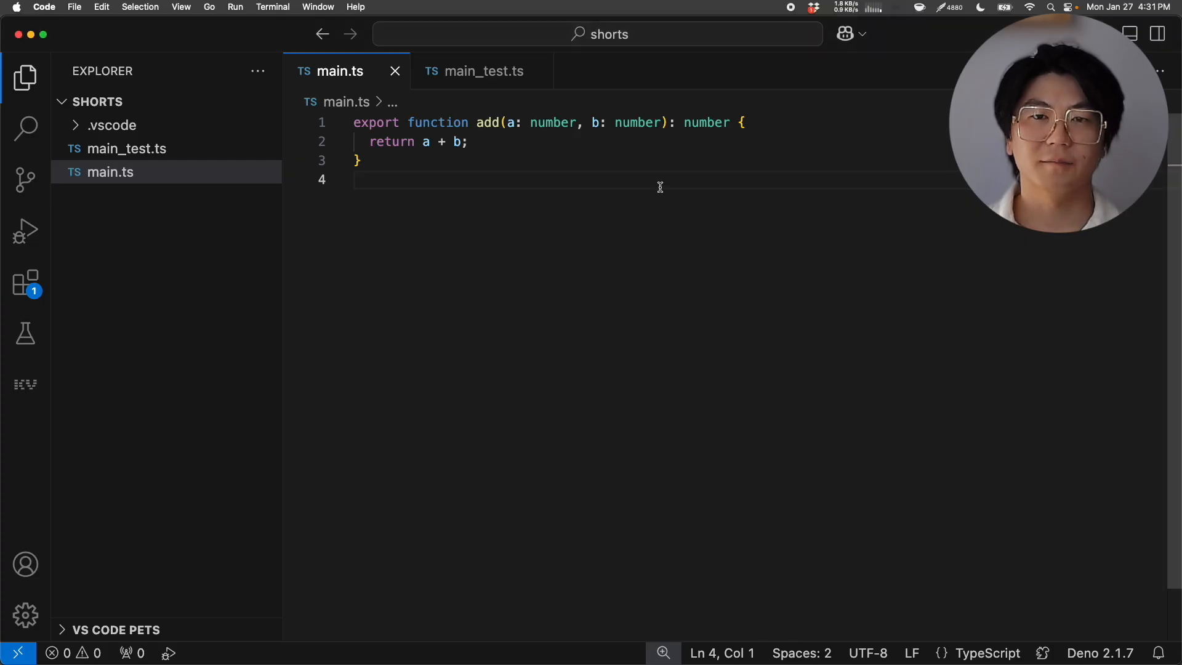
click(484, 72)
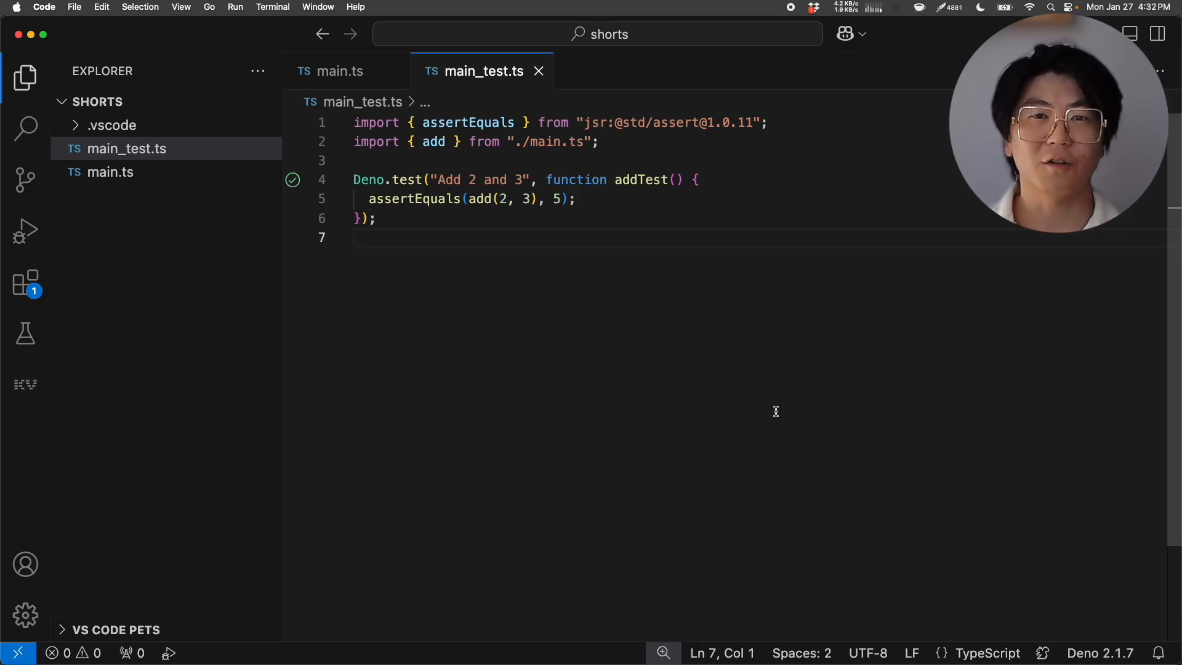
- Run deno test in a new integrated terminal so Add 2 and 3 passes
key(ctrl+grave)
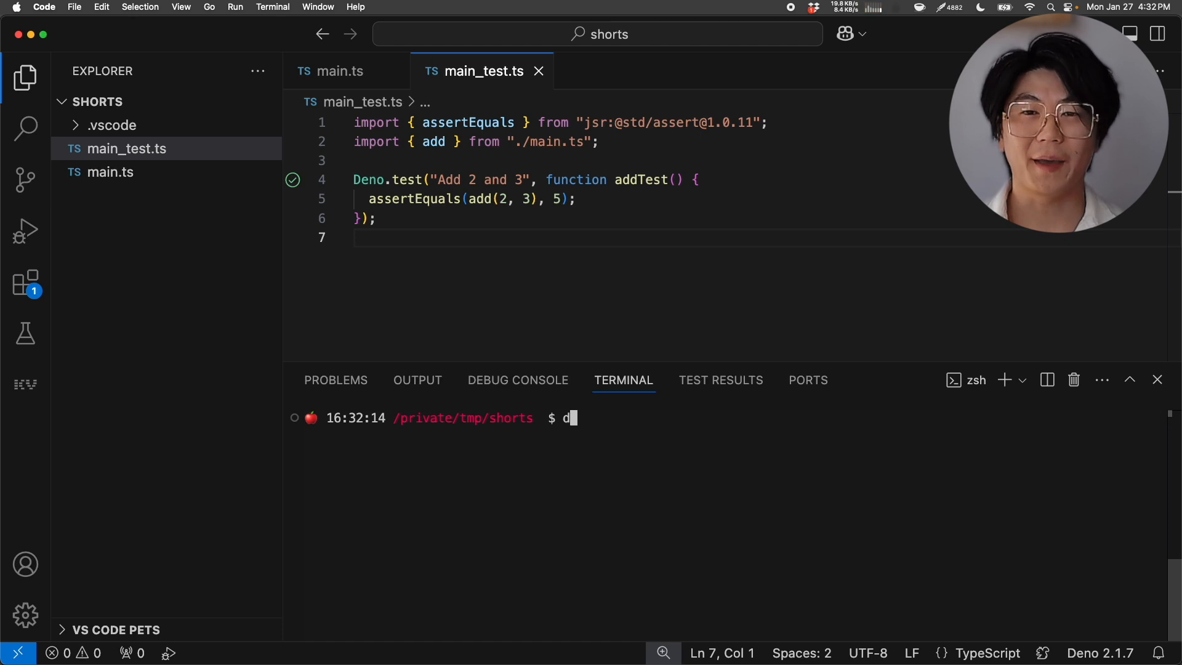
text(eno test)
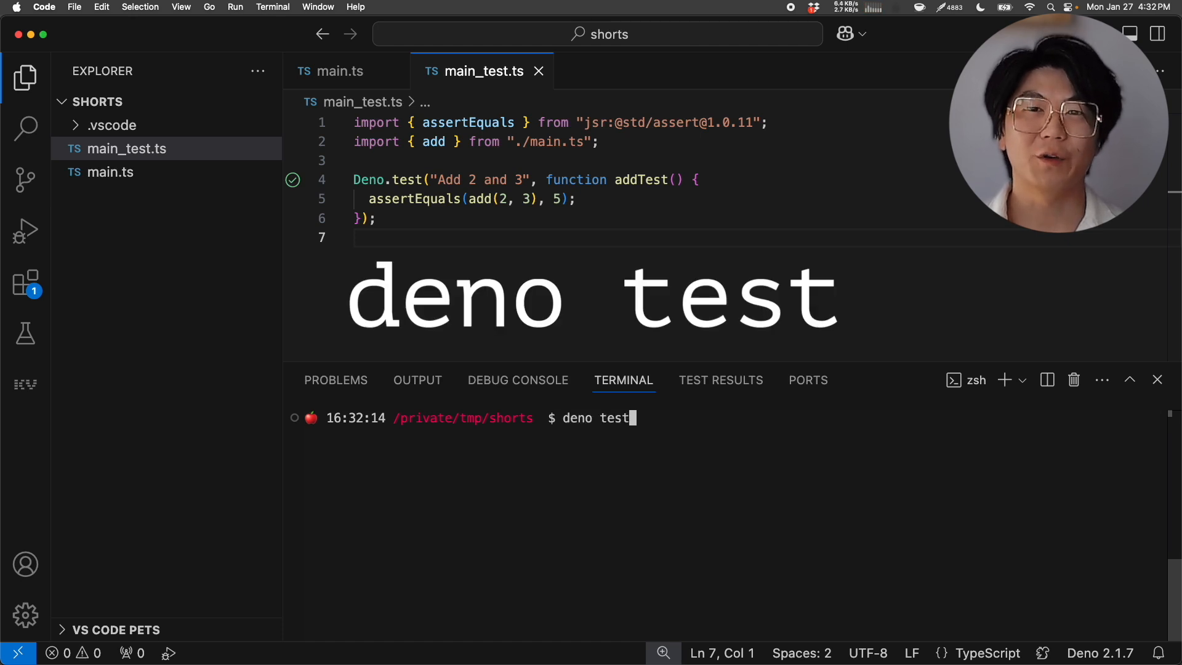
key(Return)
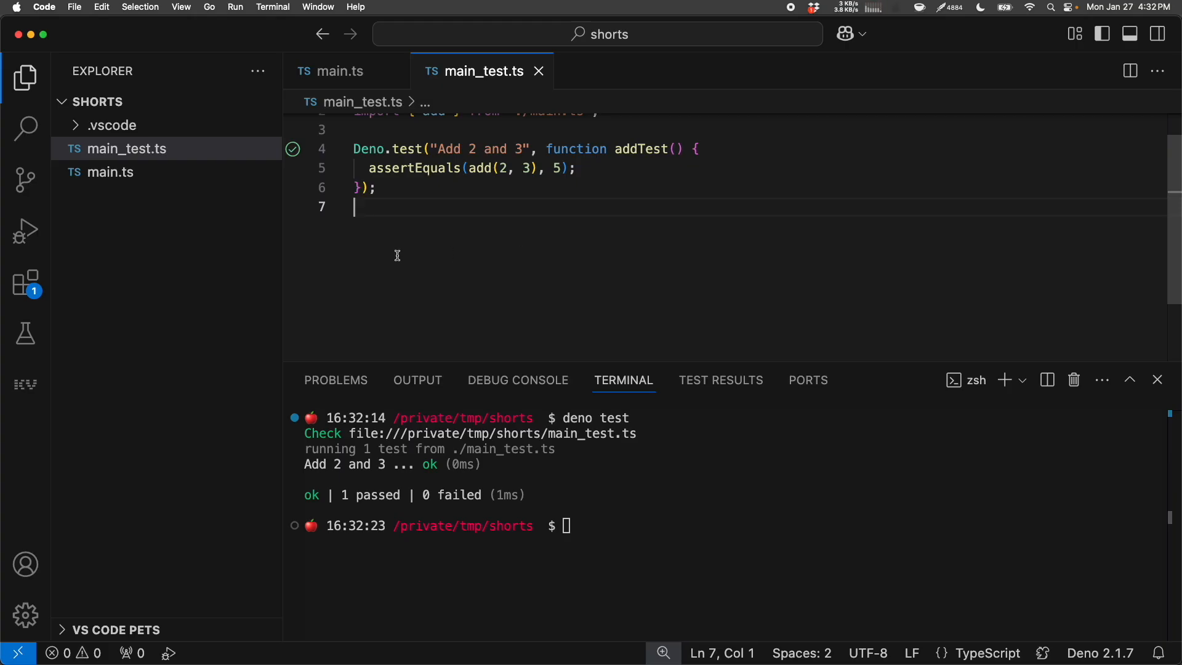
- Run all tests from the Testing view, then again with the Deno run profile
click(25, 338)
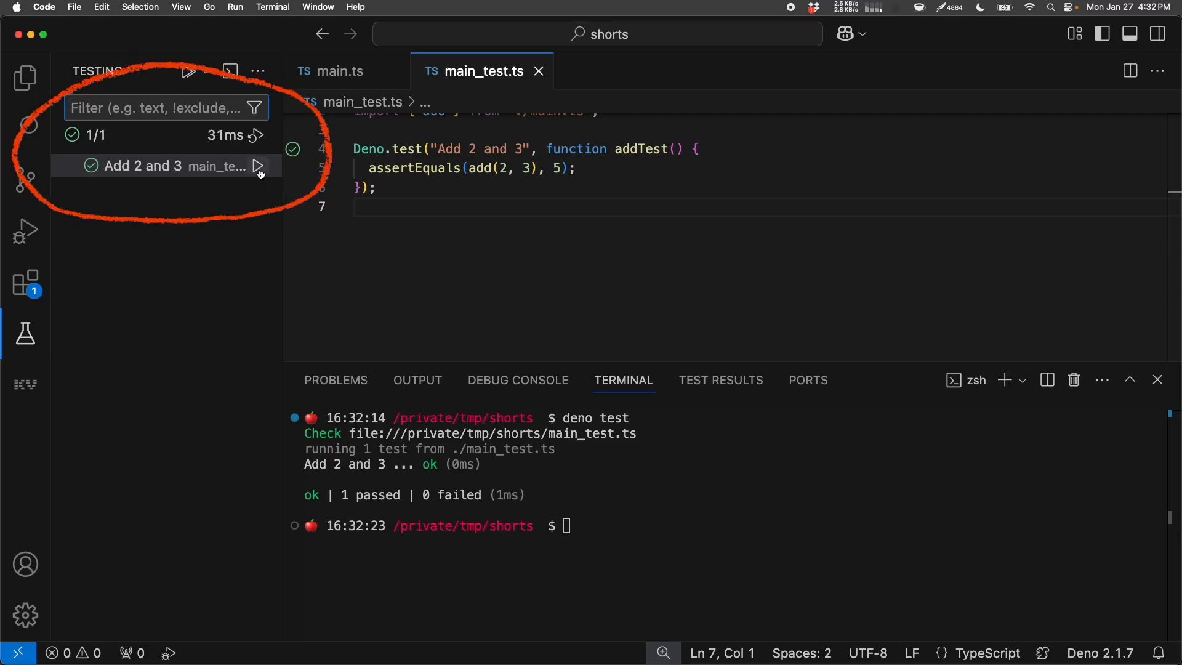
click(188, 71)
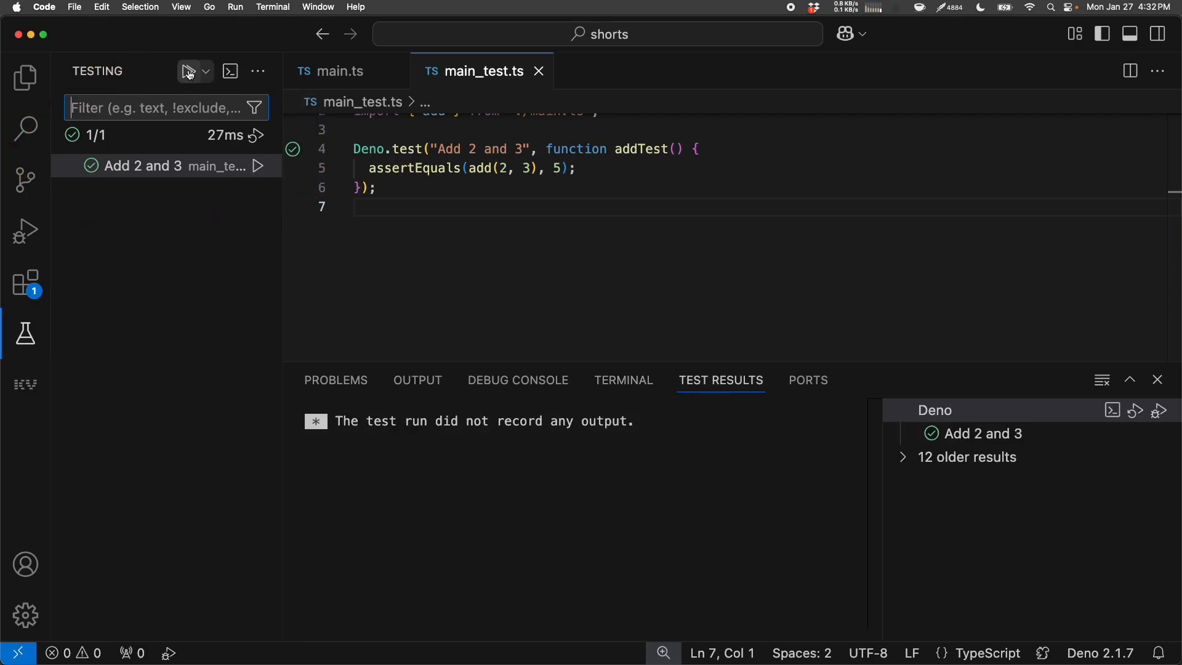
click(208, 73)
click(258, 167)
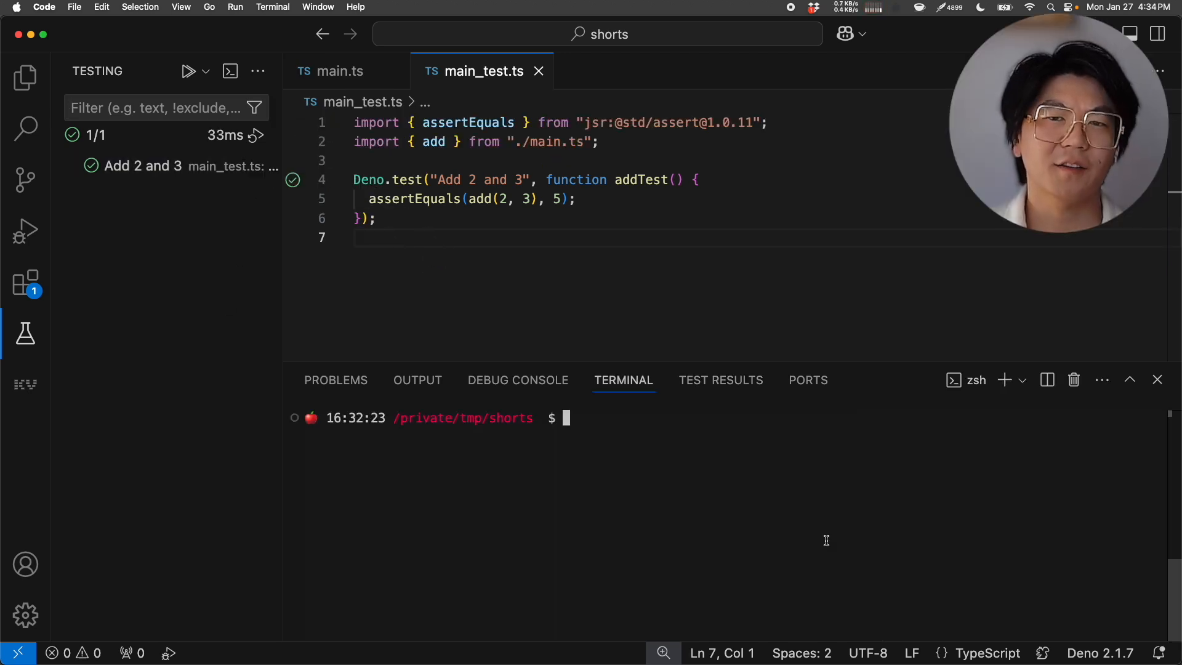
text(deno test --wat)
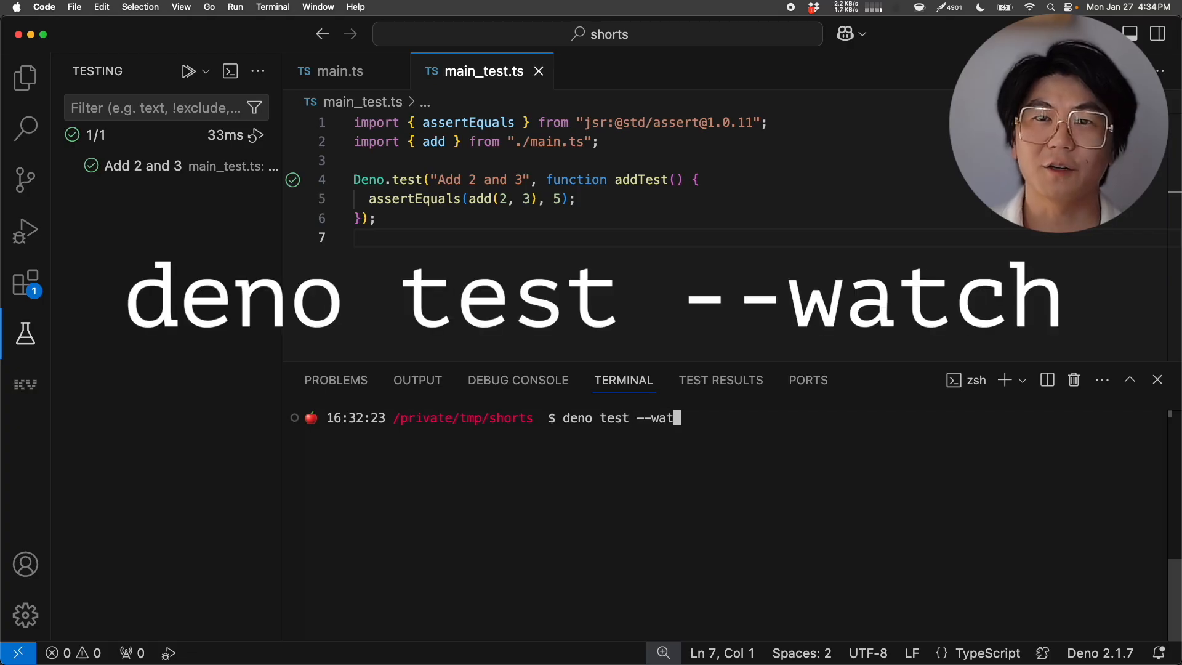
text(ch)
- Run deno test --watch, then save add(2, 4) and add(2, "2") to trigger a failure and a type error
key(Return)
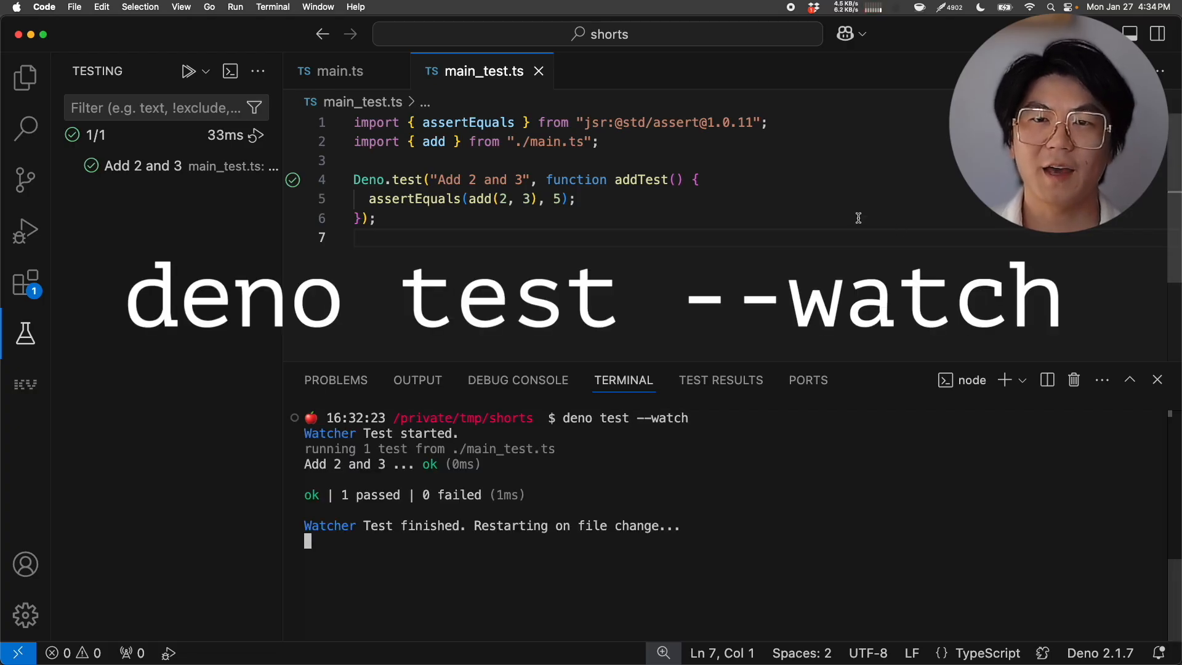
click(533, 198)
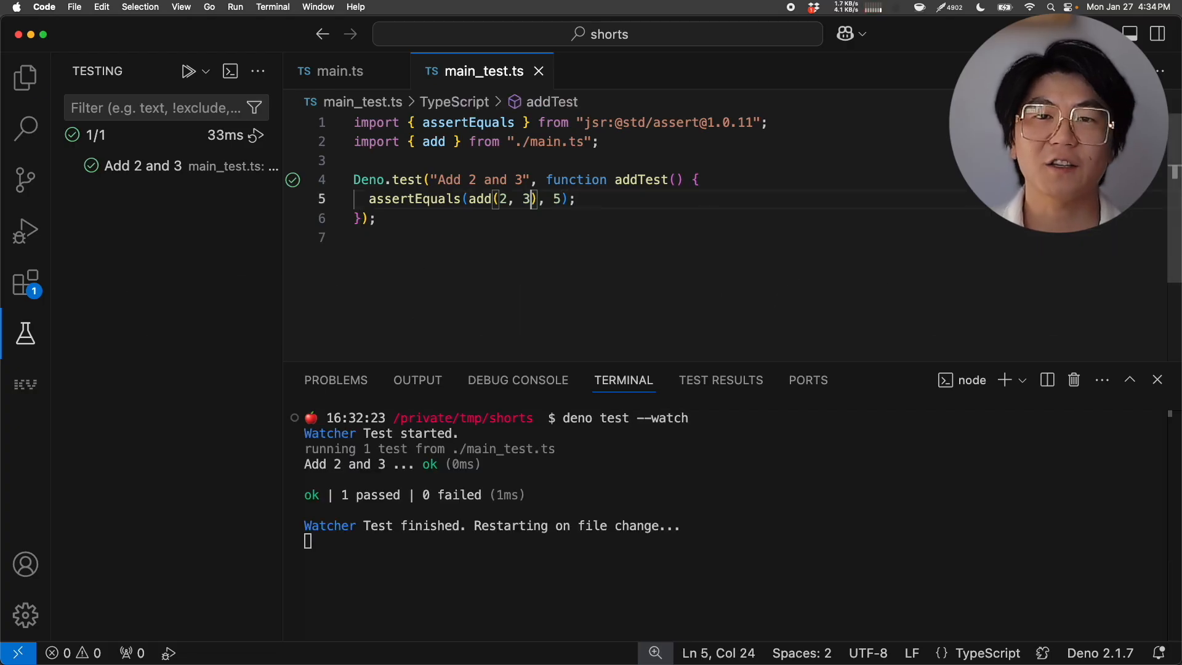
key(BackSpace)
text(4)
key(super+s)
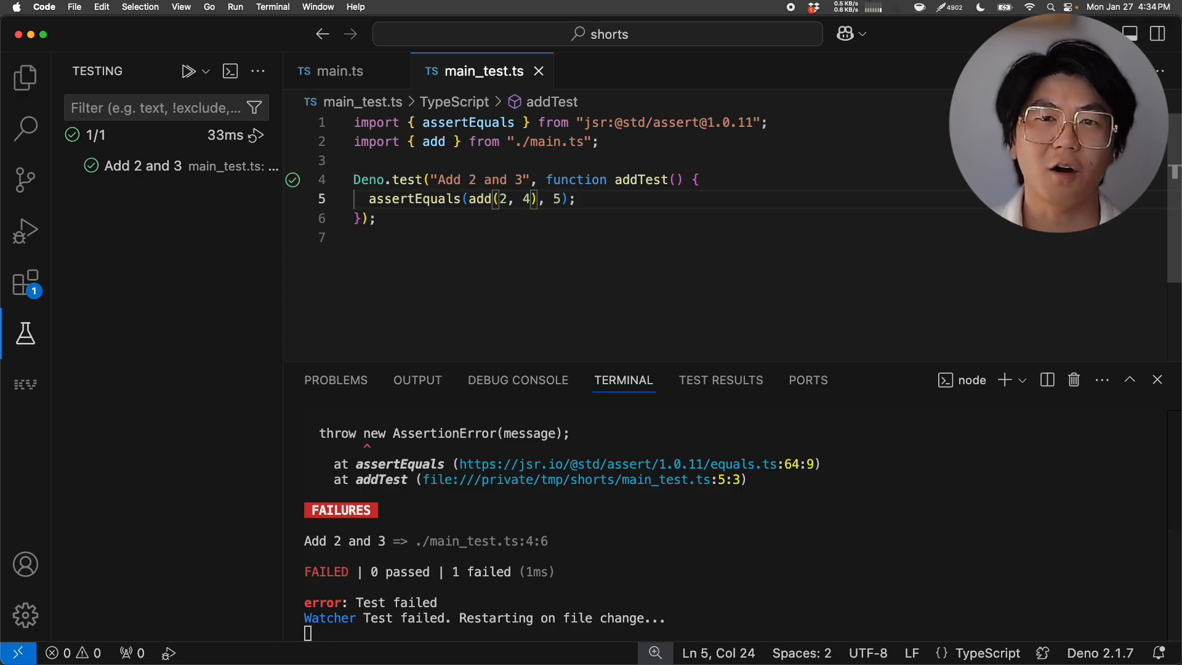
key(BackSpace)
text(")
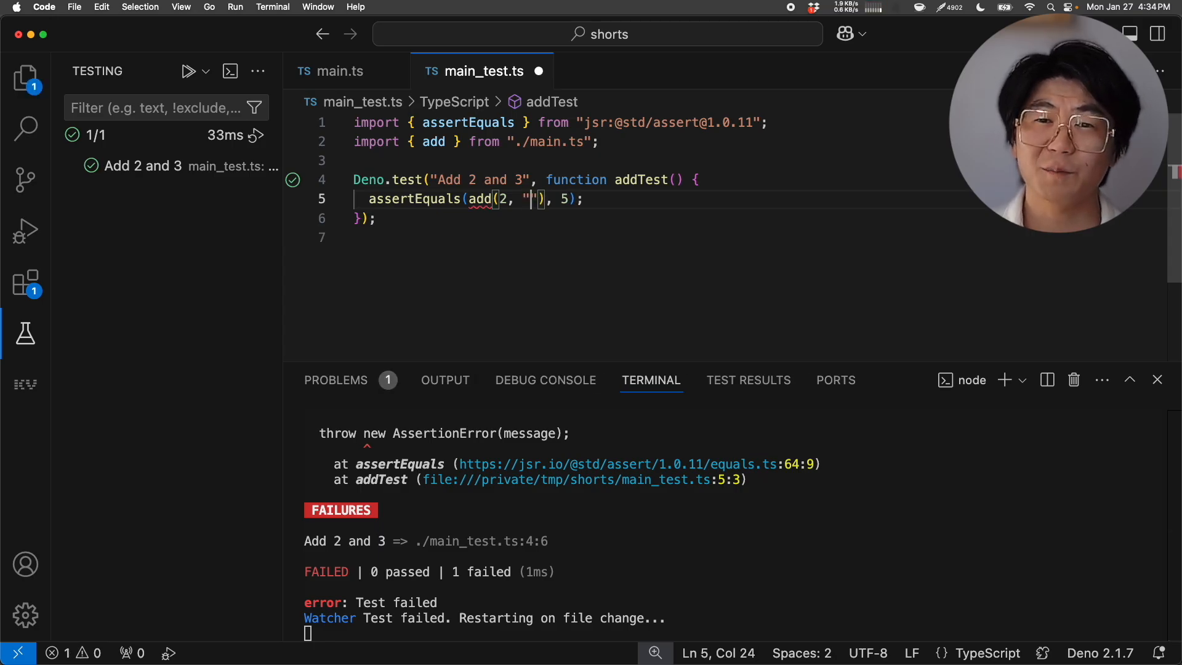
text(2)
key(super+s)
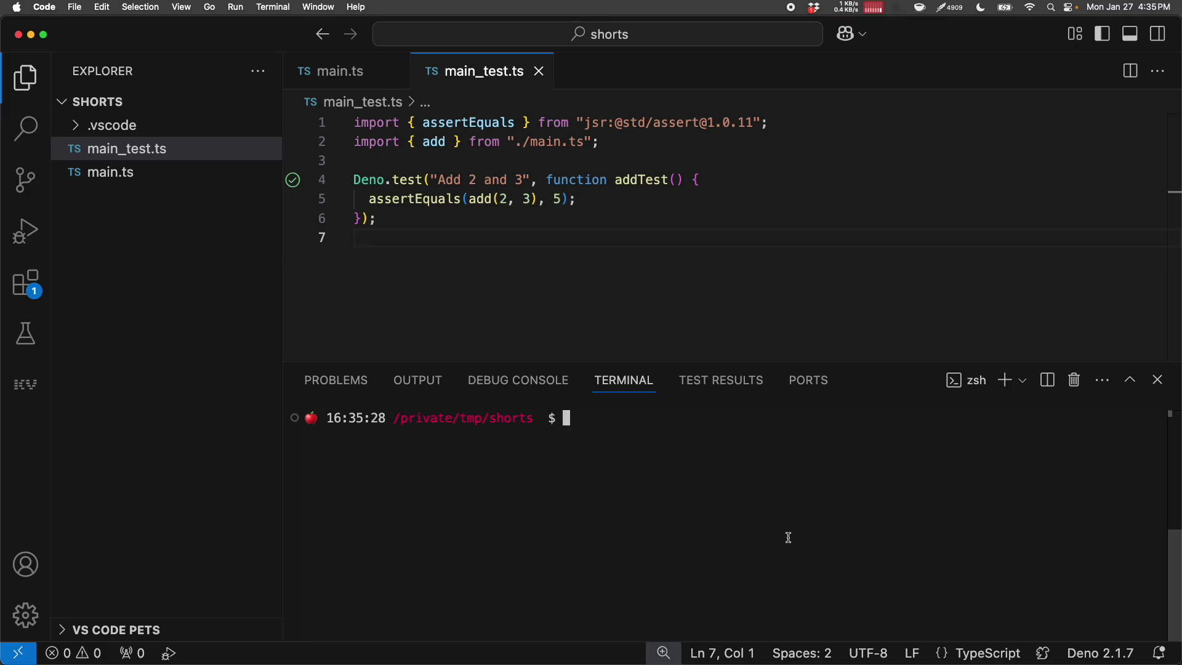
text(deno test --coverage)
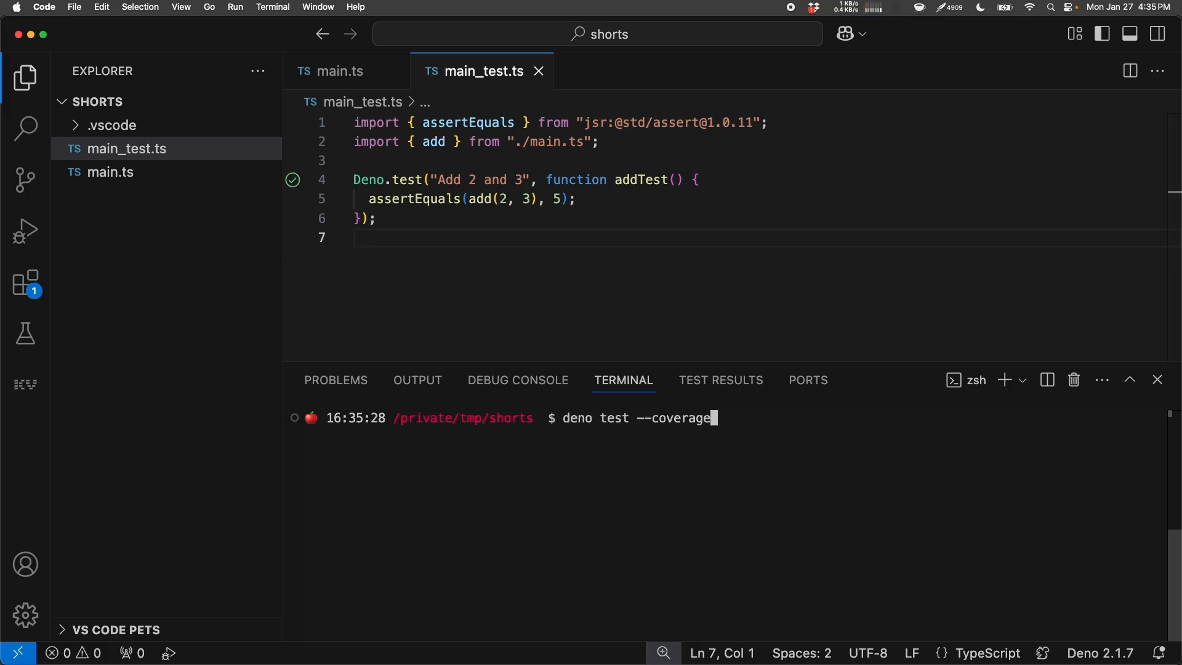
- Run deno test --coverage, then deno coverage to print the 100% report for main.ts
key(Return)
text(deno co)
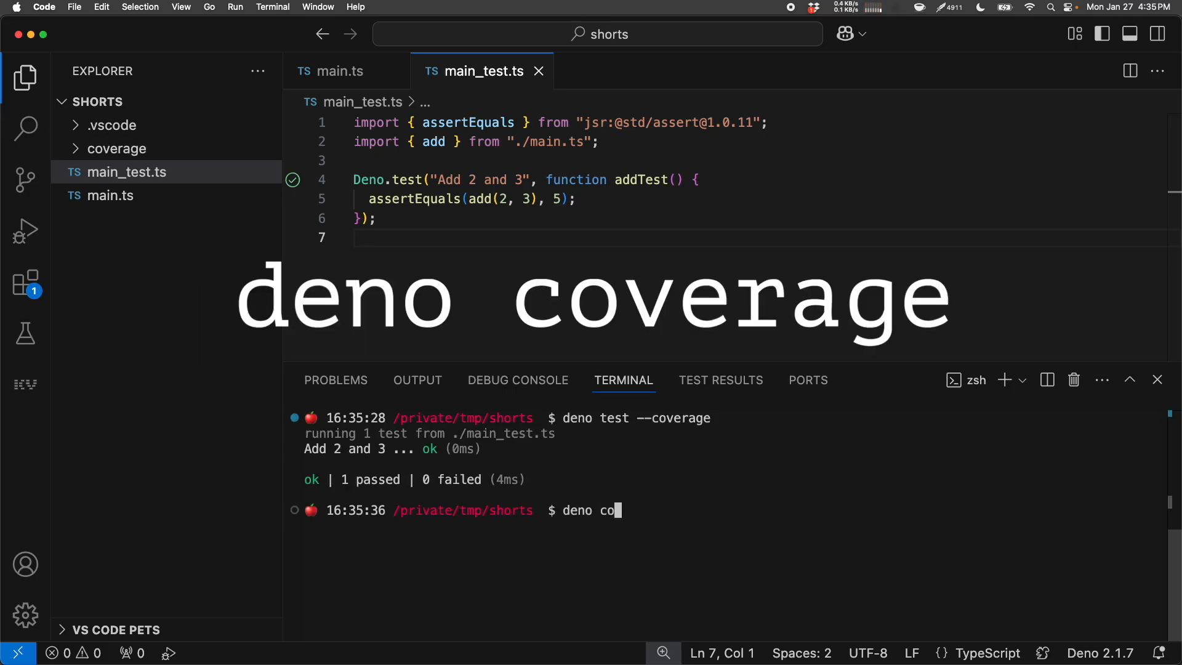
text(verage)
key(Return)
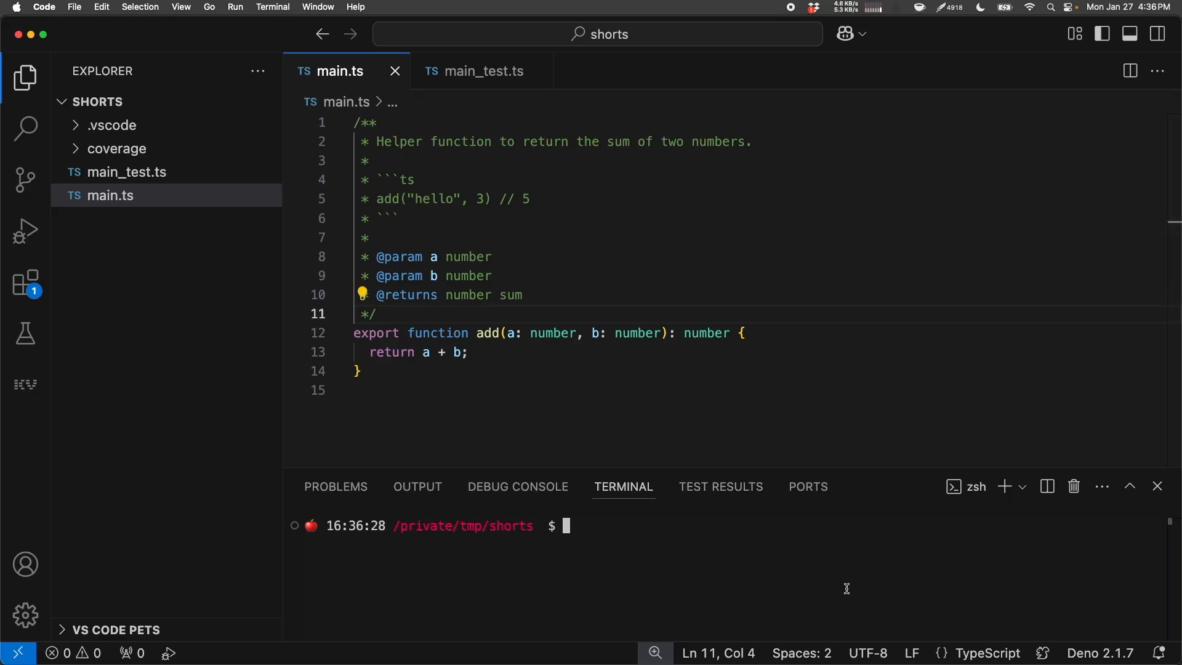
text(eno test --doc)
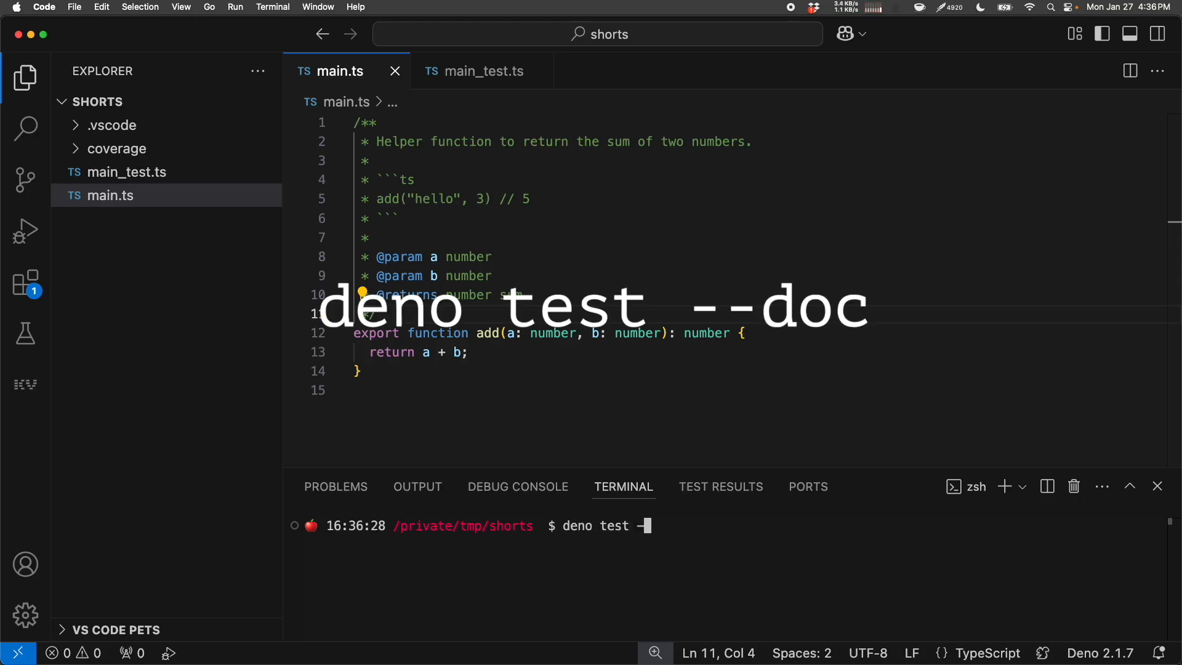
- Run deno test --doc to test the add function's JSDoc example
key(Return)
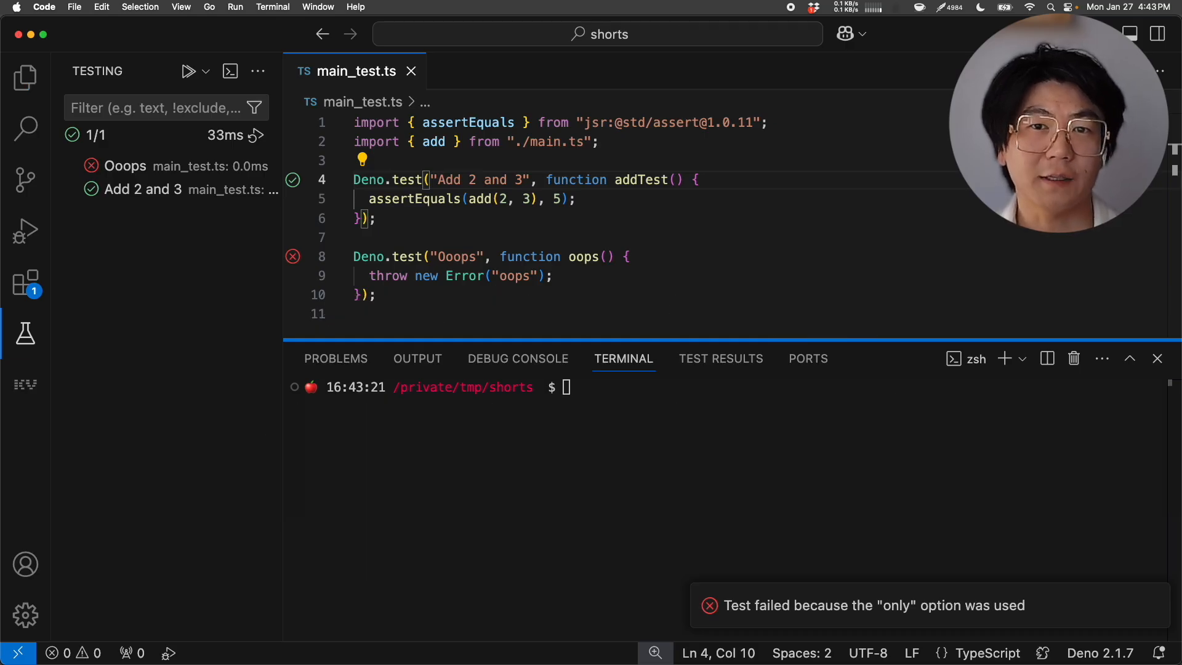
text(.only)
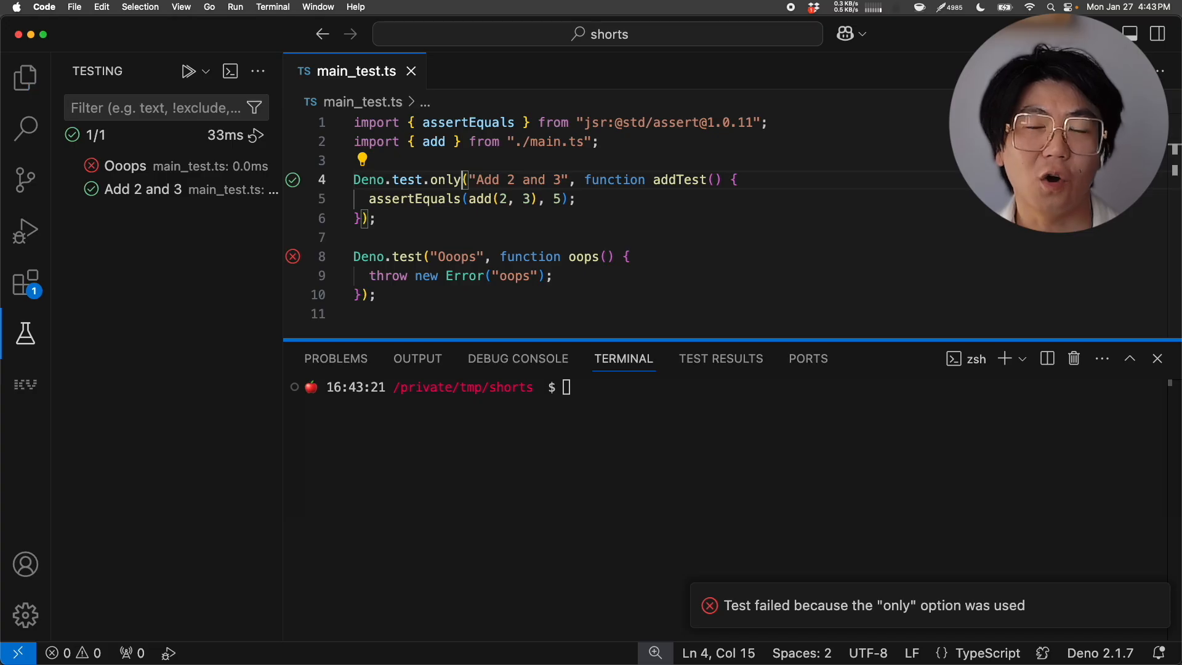
- Run deno test with Add 2 and 3 marked Deno.test.only, filtering out Ooops
click(805, 459)
text(no test)
key(Return)
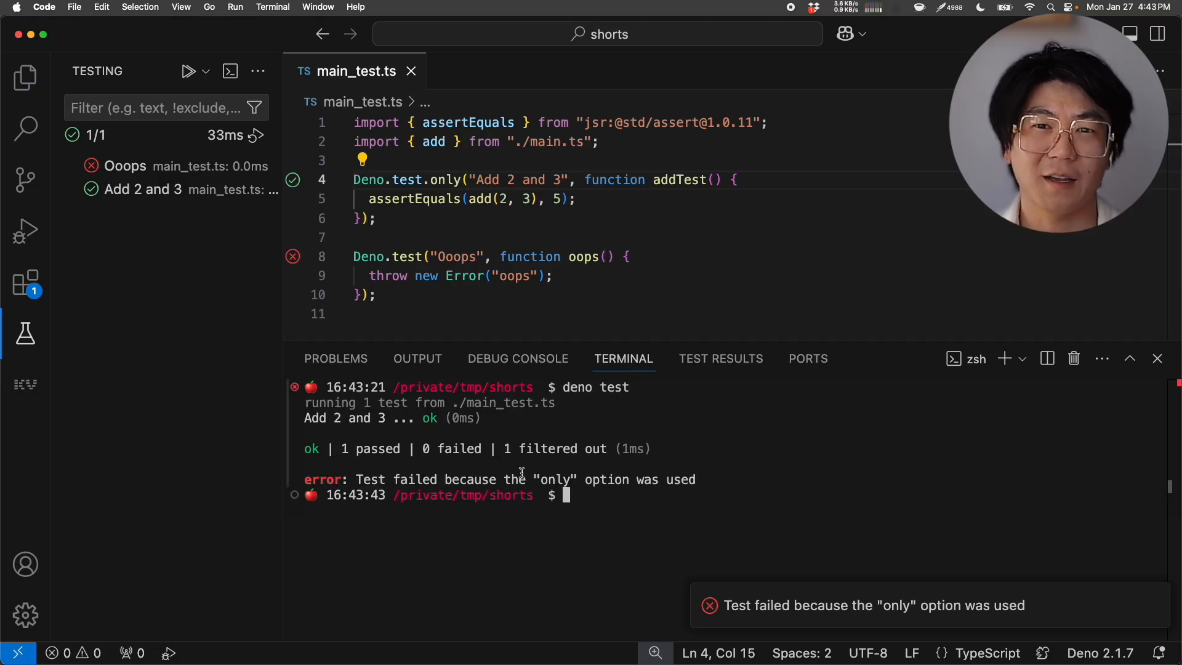
- Run deno test with Add 2 and 3 ignored, giving one passed and one ignored
triple_click(343, 479)
click(480, 518)
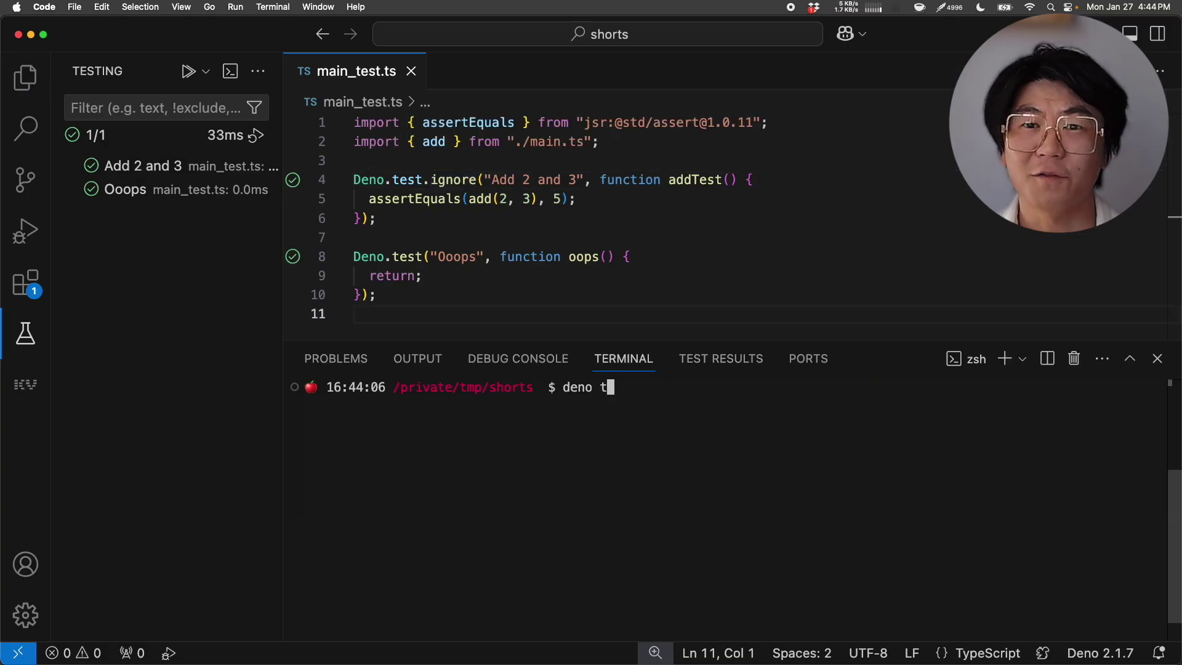
text(est)
key(Return)
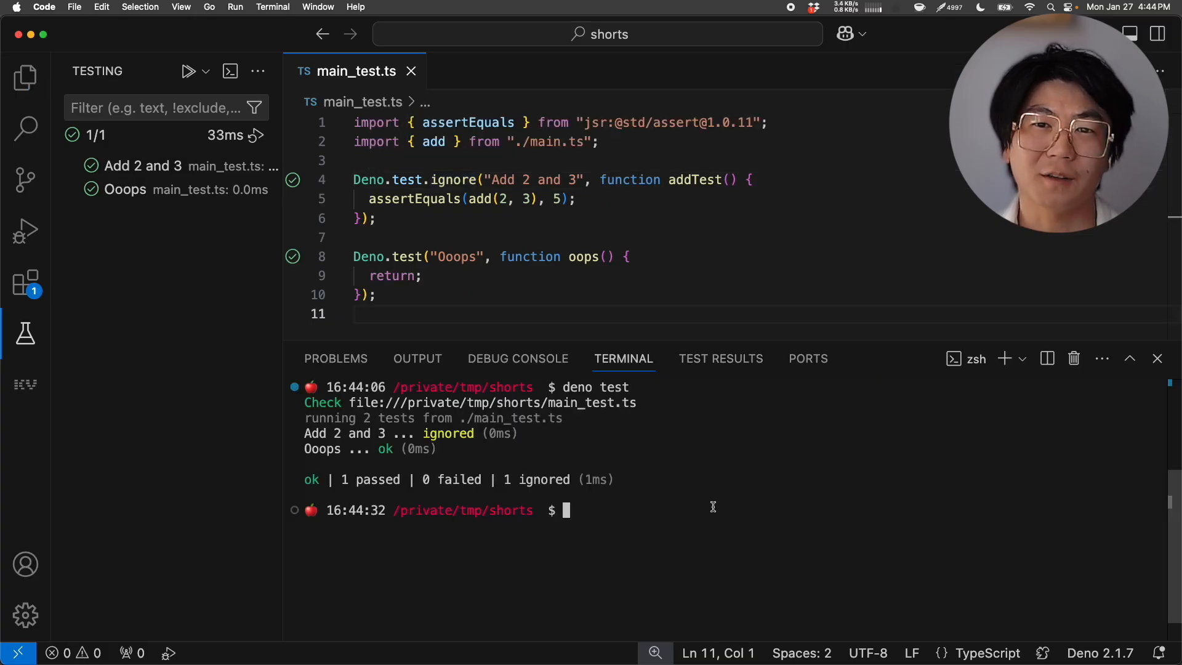